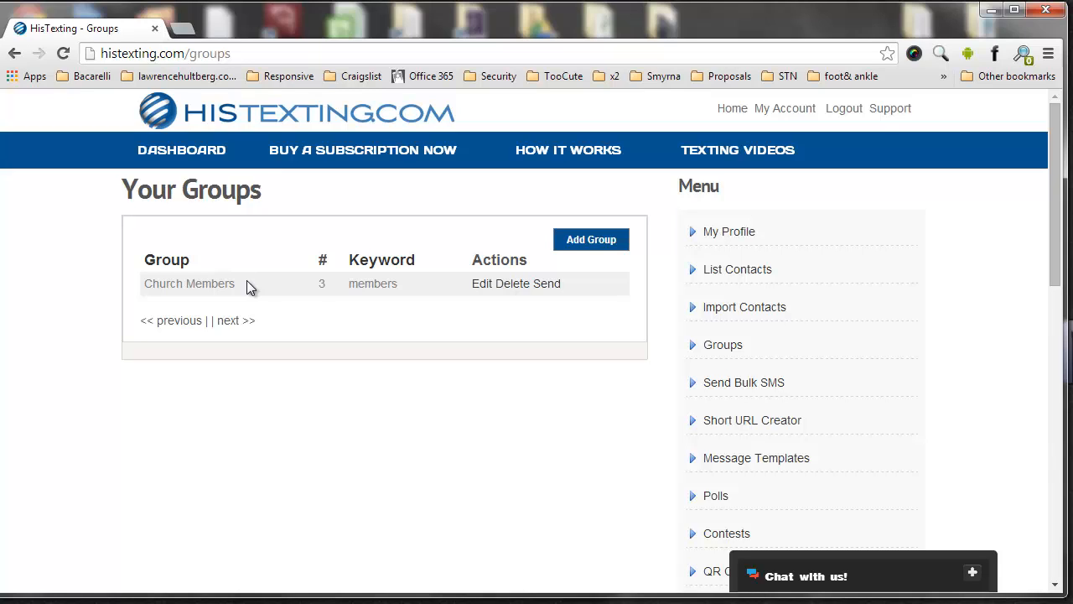
{"action": "left_click_drag", "start_coordinate": [338, 285], "coordinate": [395, 288]}
{"action": "left_click", "coordinate": [519, 260]}
{"action": "left_click", "coordinate": [185, 29]}
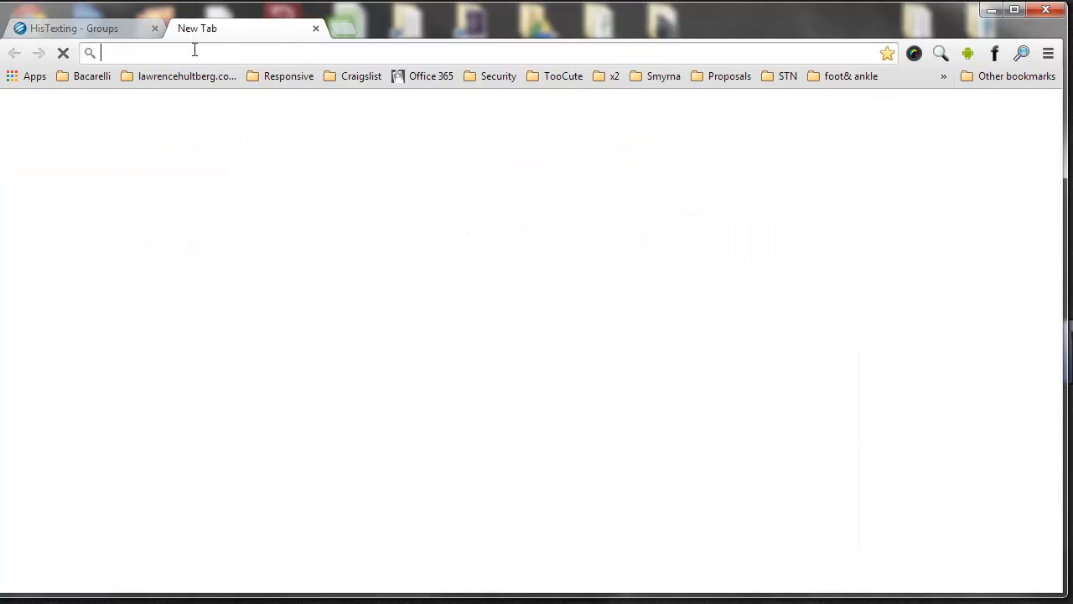
{"action": "type", "text": "www.lightxplosion.com"}
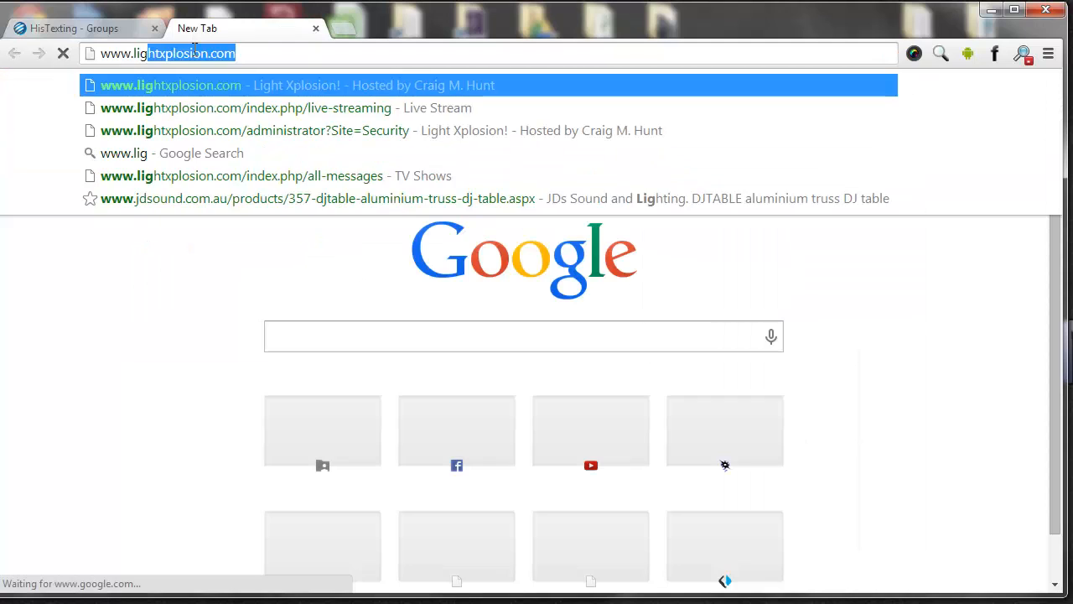
{"action": "key", "text": "Return"}
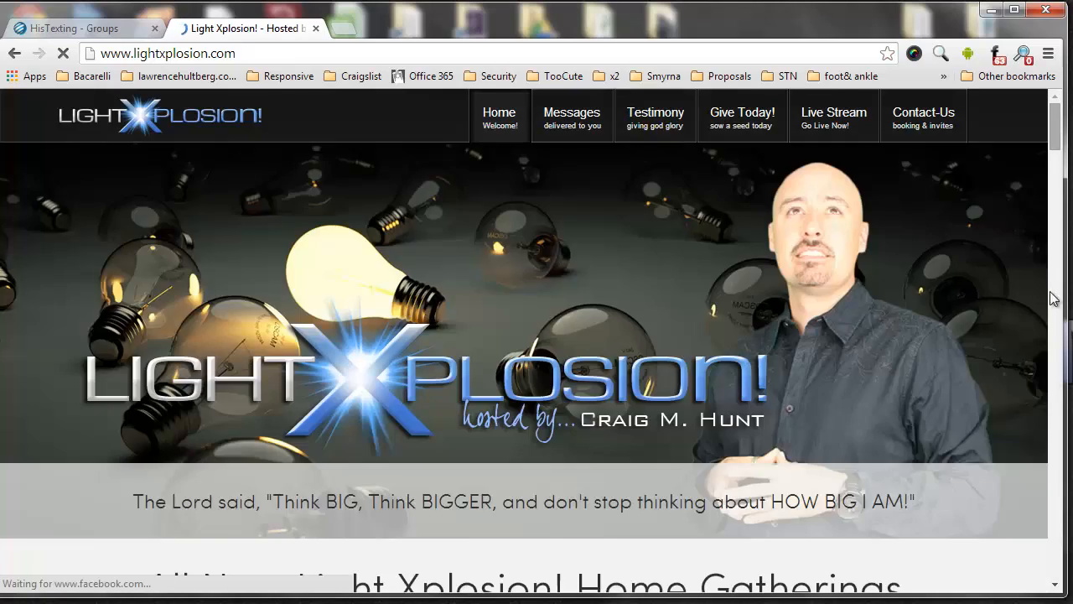
Examine the Phone Message Subscriptions section at the end of the Light Xplosion home page, including its sign-up keyword.
{"action": "left_click_drag", "start_coordinate": [1054, 522], "coordinate": [1056, 577]}
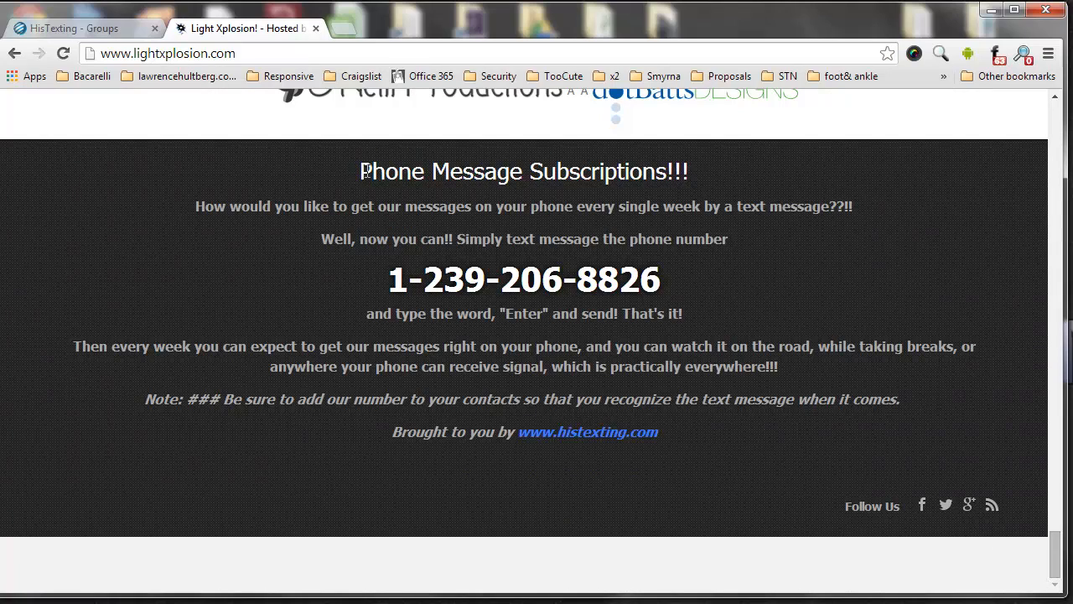
{"action": "left_click_drag", "start_coordinate": [361, 171], "coordinate": [708, 171]}
{"action": "left_click", "coordinate": [707, 174]}
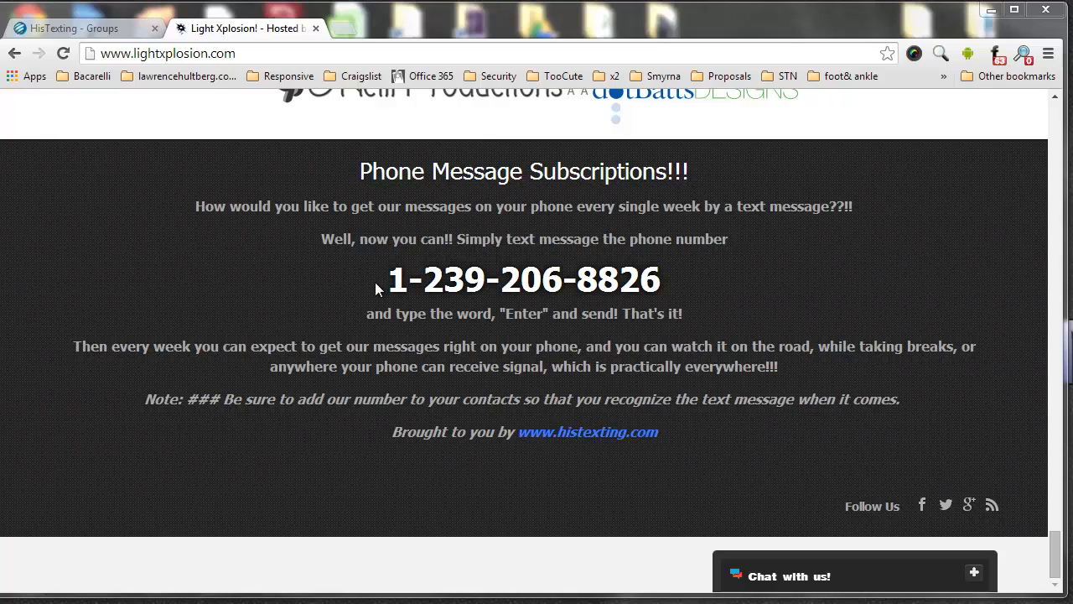
{"action": "left_click_drag", "start_coordinate": [505, 314], "coordinate": [546, 316]}
{"action": "left_click", "coordinate": [544, 315]}
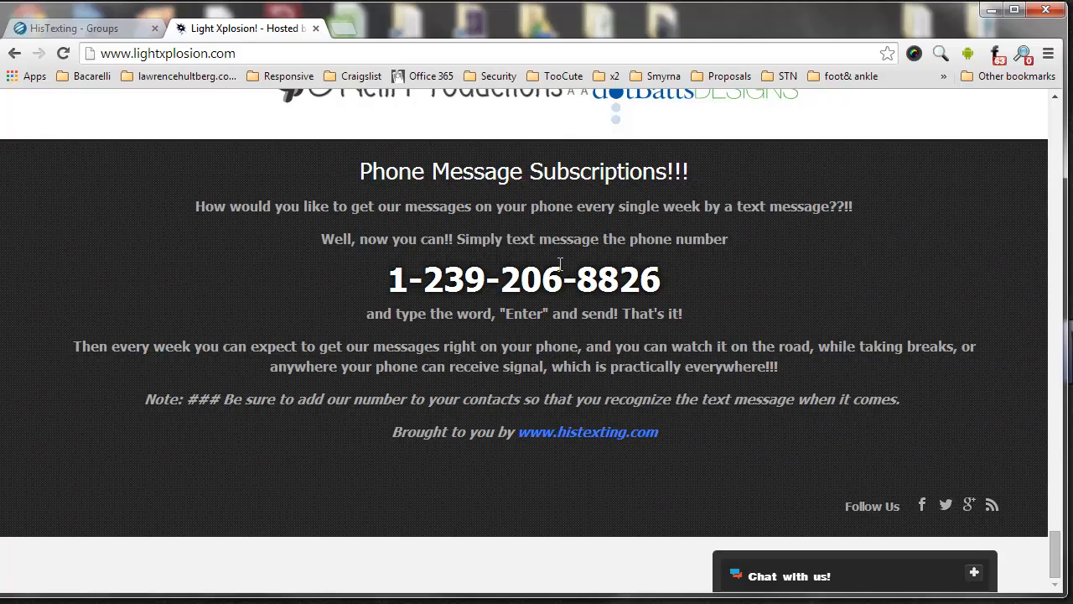
{"action": "left_click_drag", "start_coordinate": [506, 316], "coordinate": [543, 316]}
{"action": "left_click", "coordinate": [377, 191]}
{"action": "left_click_drag", "start_coordinate": [370, 171], "coordinate": [690, 169]}
{"action": "left_click", "coordinate": [693, 173]}
{"action": "left_click_drag", "start_coordinate": [406, 207], "coordinate": [473, 208]}
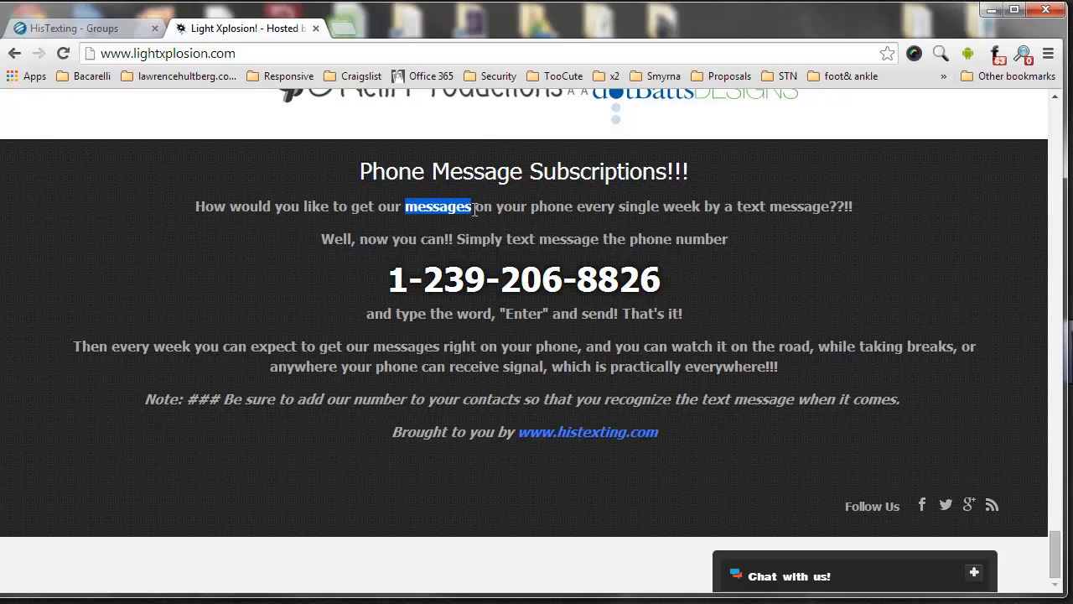
{"action": "left_click", "coordinate": [419, 211]}
{"action": "left_click_drag", "start_coordinate": [405, 207], "coordinate": [472, 206]}
{"action": "left_click_drag", "start_coordinate": [506, 313], "coordinate": [543, 316]}
{"action": "left_click", "coordinate": [543, 316]}
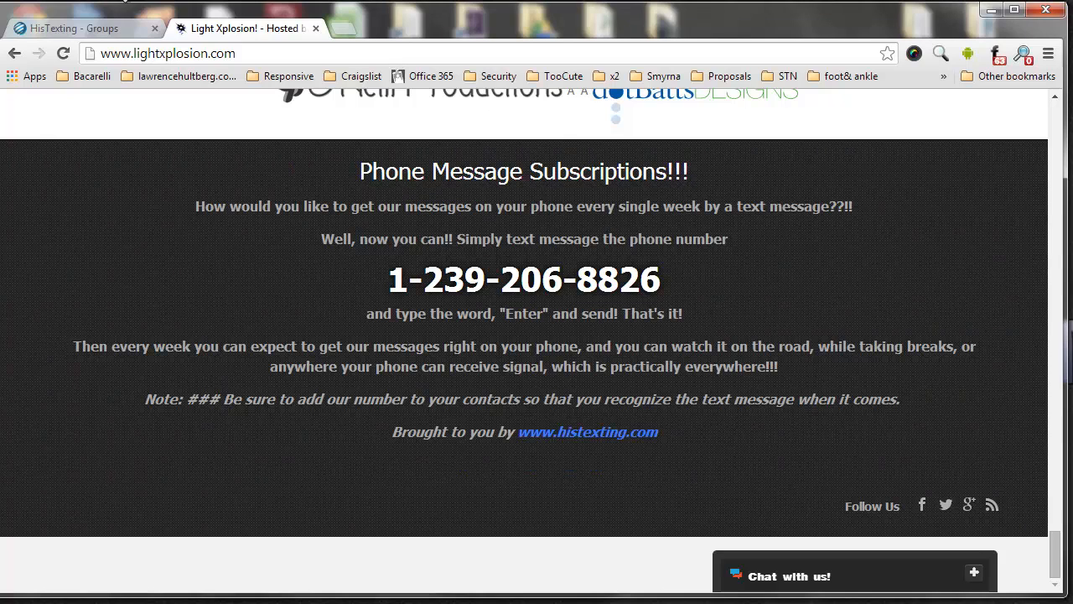
Start adding a new group on the HisTexting site and name it Messages.
{"action": "left_click", "coordinate": [75, 30]}
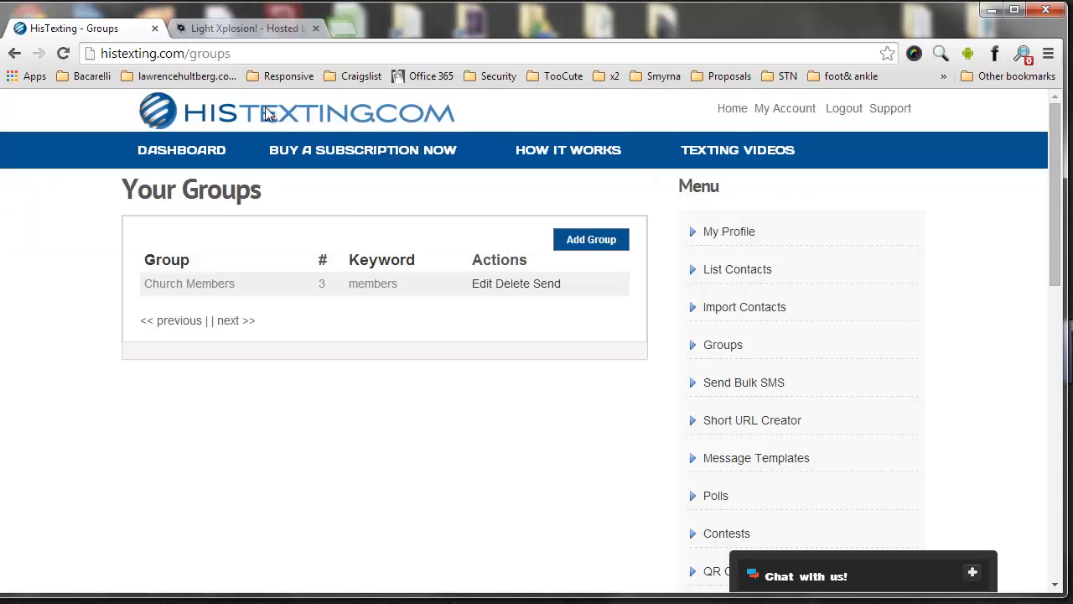
{"action": "left_click", "coordinate": [597, 243]}
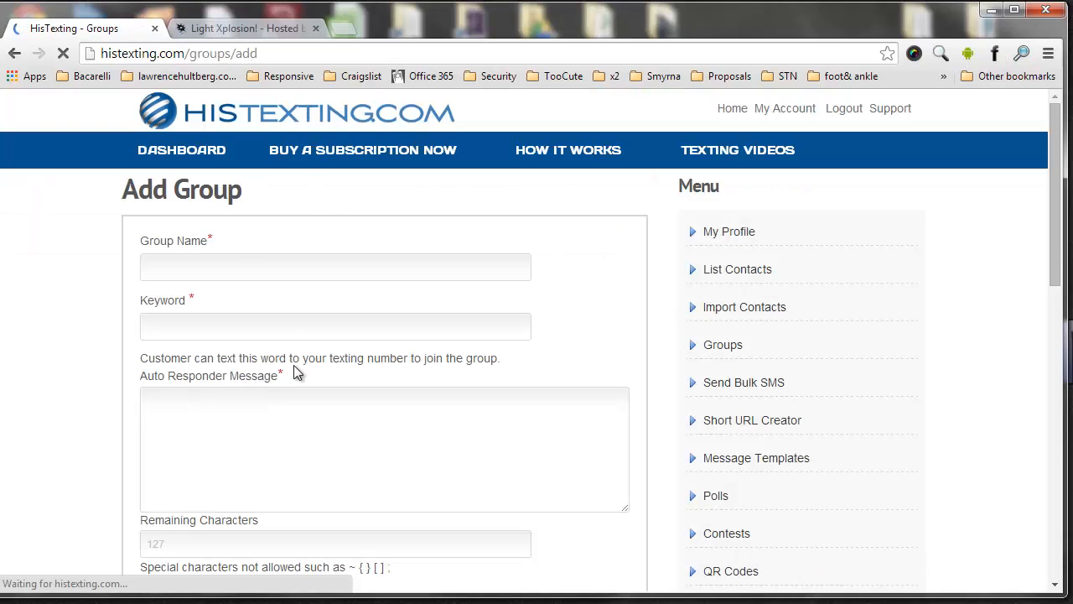
{"action": "left_click", "coordinate": [235, 270]}
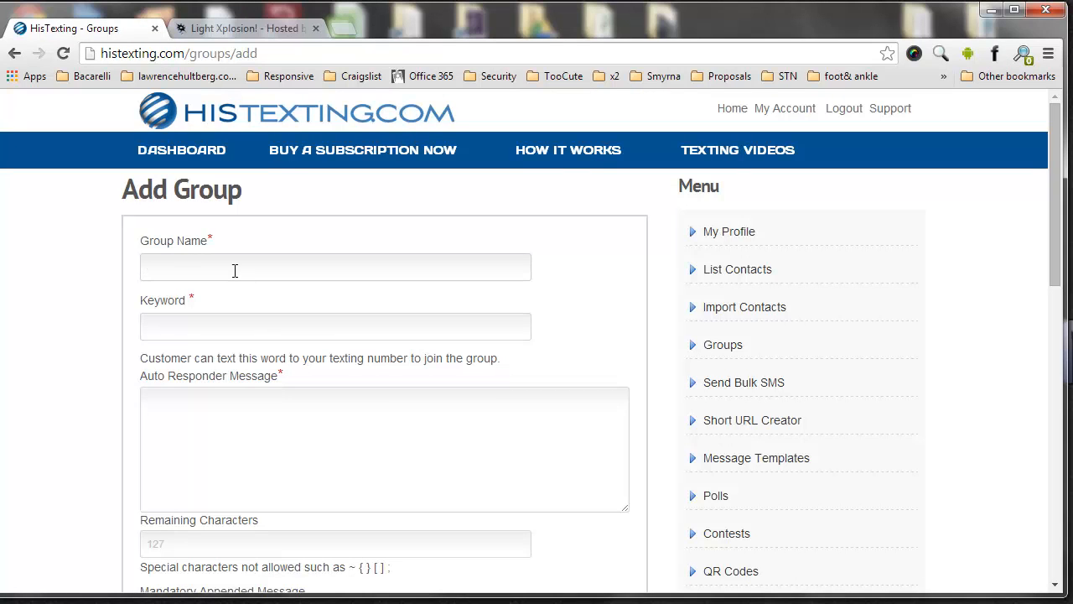
{"action": "type", "text": "Messages"}
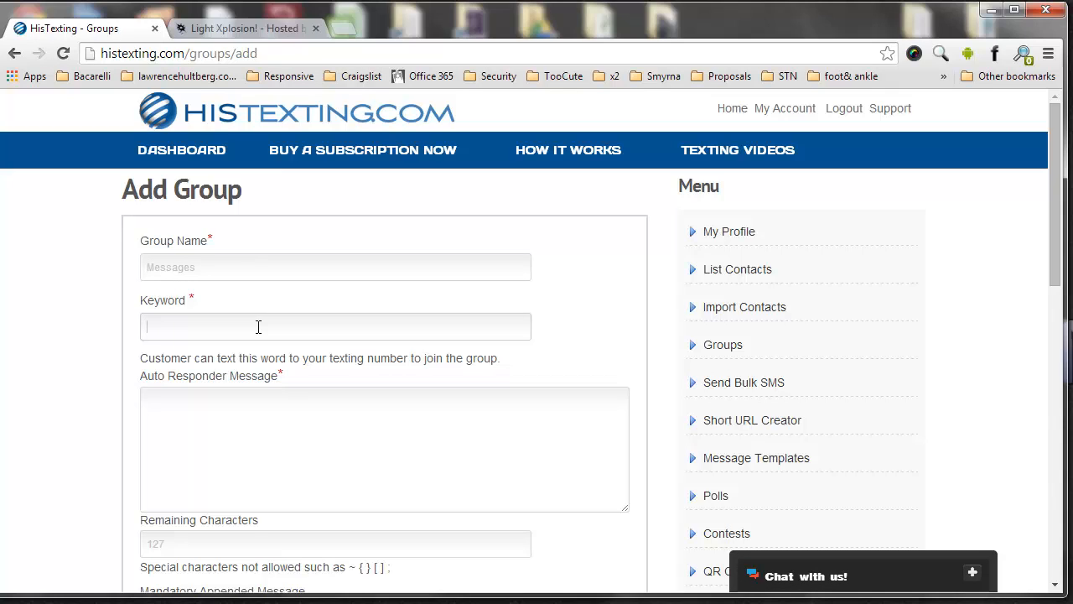
{"action": "type", "text": "sen"}
{"action": "key", "text": "BackSpace"}
{"action": "key", "text": "BackSpace"}
{"action": "type", "text": "end"}
{"action": "key", "text": "BackSpace"}
{"action": "key", "text": "BackSpace"}
{"action": "key", "text": "BackSpace"}
{"action": "key", "text": "BackSpace"}
Check the sign-up keyword on the Light Xplosion page and set the new group's keyword to Messages.
{"action": "key", "text": "ctrl+Tab"}
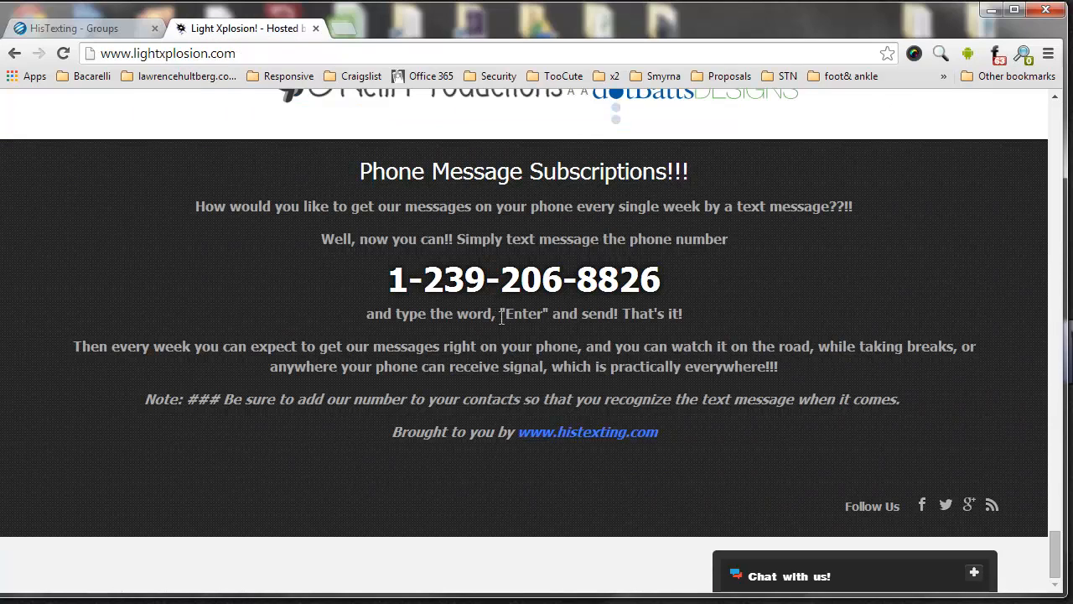
{"action": "left_click_drag", "start_coordinate": [506, 315], "coordinate": [544, 315]}
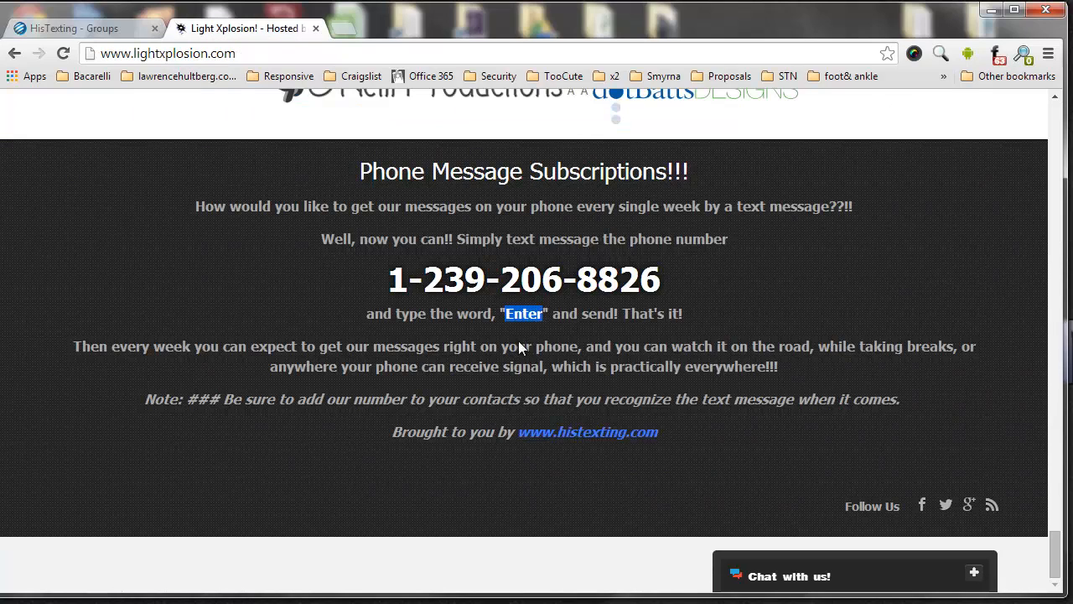
{"action": "left_click", "coordinate": [113, 30]}
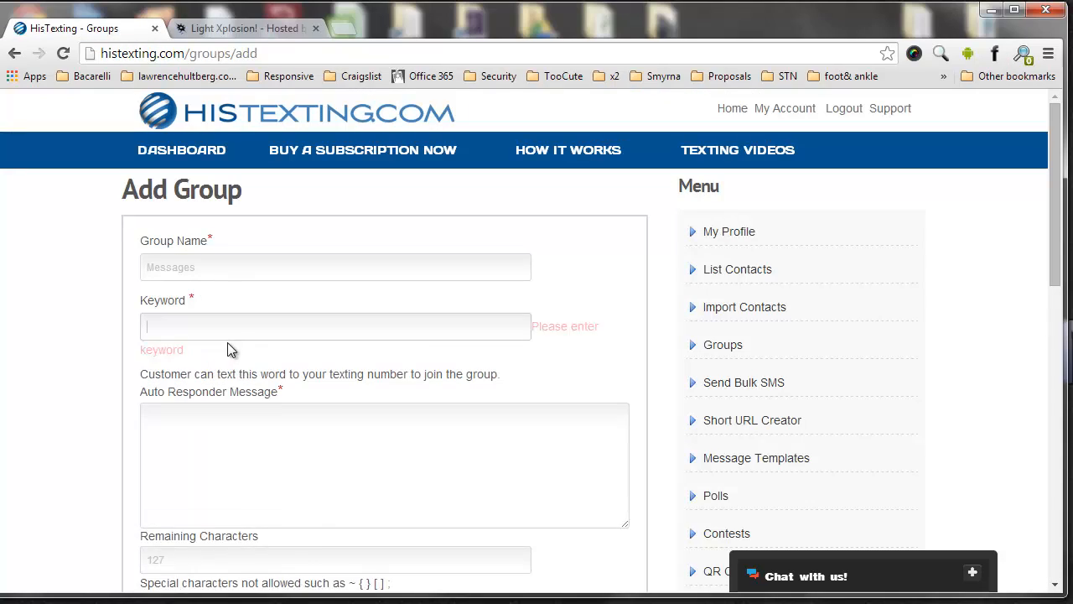
{"action": "left_click", "coordinate": [252, 337]}
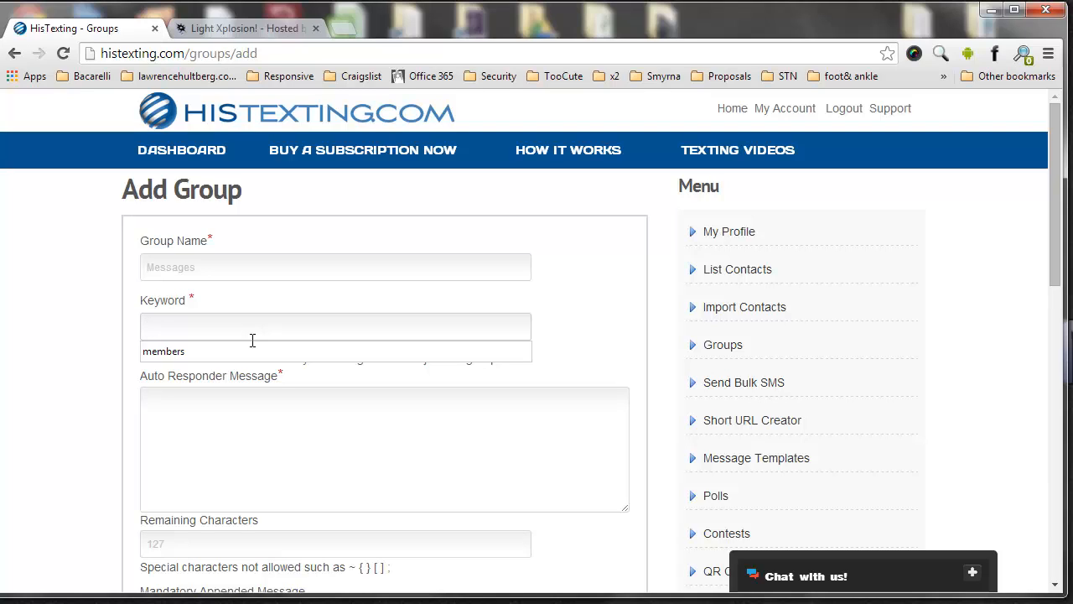
{"action": "type", "text": "Messages"}
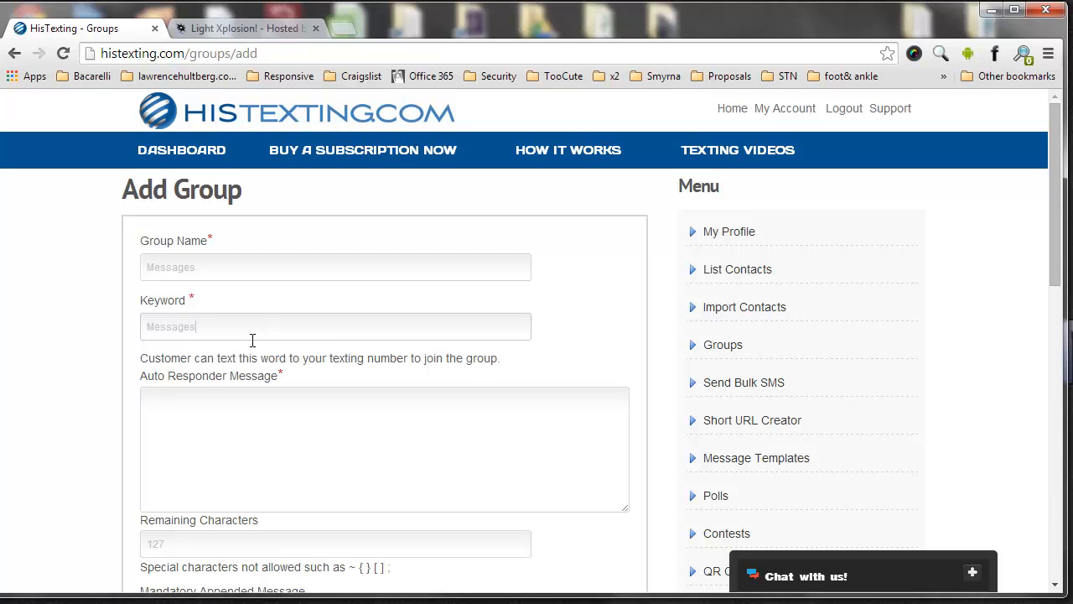
Review the sign-up keyword and texting phone number on the Light Xplosion page, and the group name in the HisTexting form.
{"action": "left_click", "coordinate": [194, 33]}
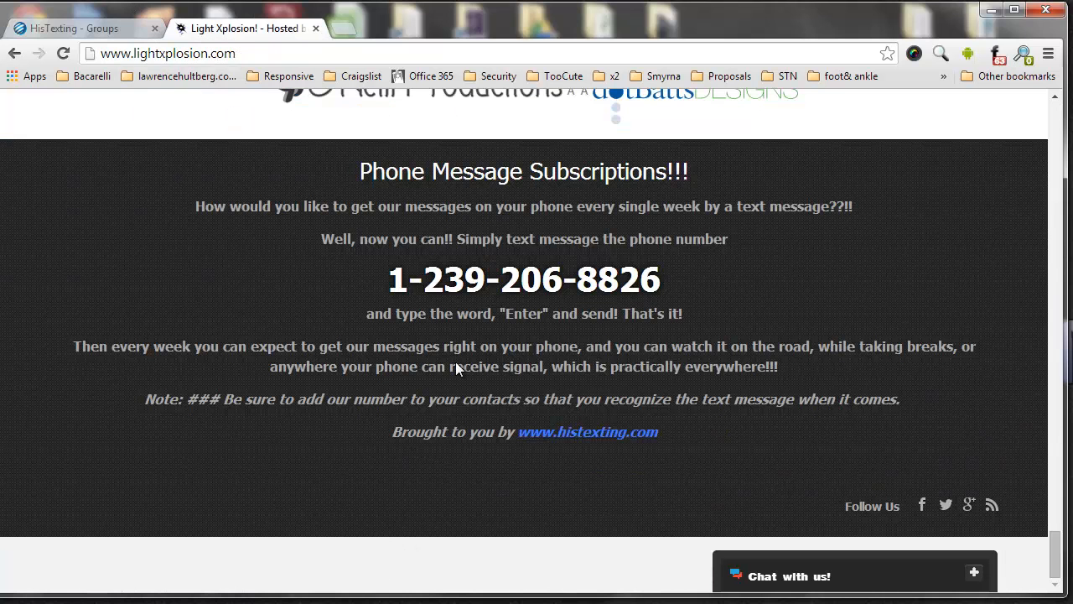
{"action": "double_click", "coordinate": [525, 316]}
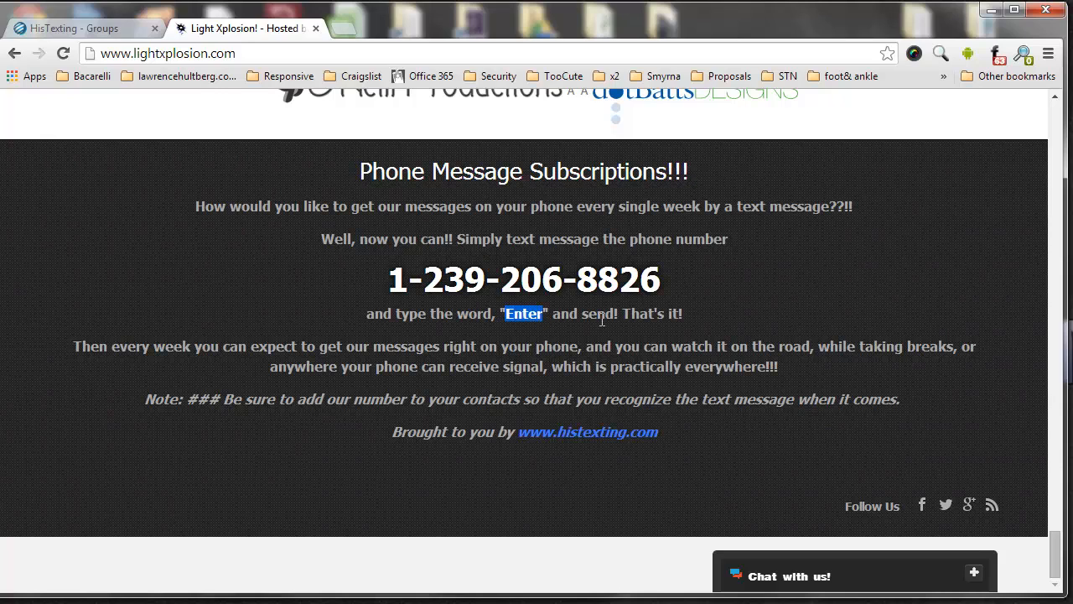
{"action": "left_click", "coordinate": [504, 314]}
{"action": "left_click_drag", "start_coordinate": [505, 314], "coordinate": [545, 314]}
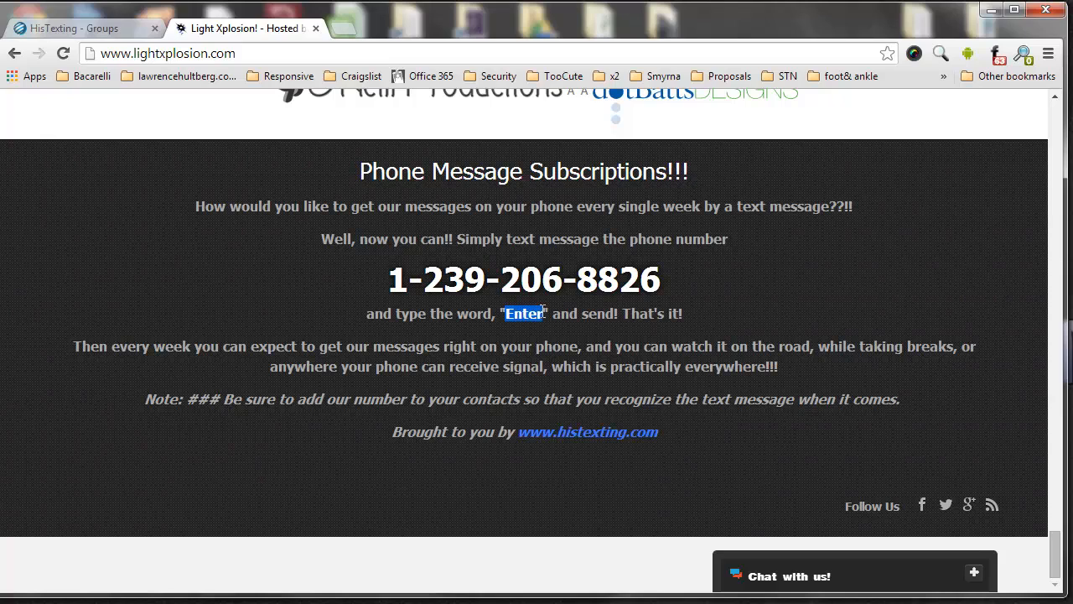
{"action": "left_click", "coordinate": [513, 273]}
{"action": "left_click_drag", "start_coordinate": [388, 279], "coordinate": [661, 280]}
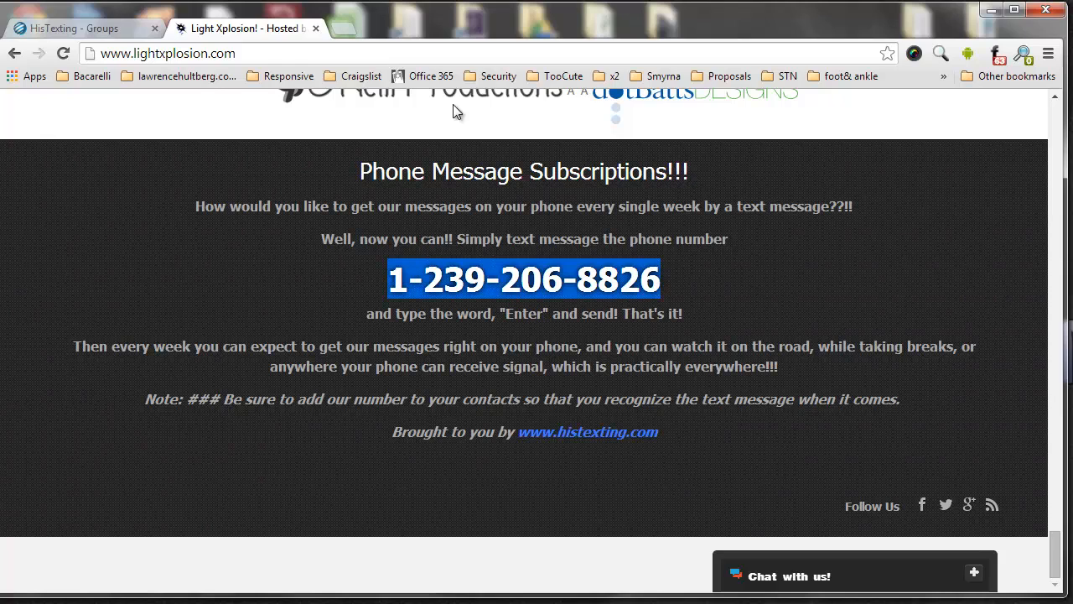
{"action": "left_click", "coordinate": [75, 29]}
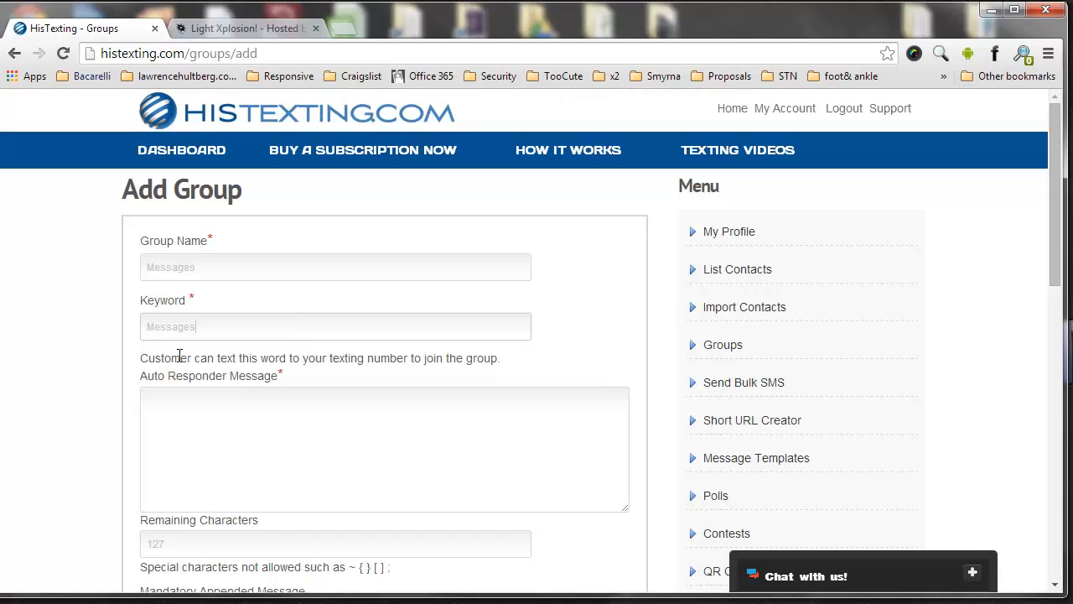
{"action": "left_click", "coordinate": [508, 343]}
{"action": "left_click_drag", "start_coordinate": [259, 265], "coordinate": [144, 266]}
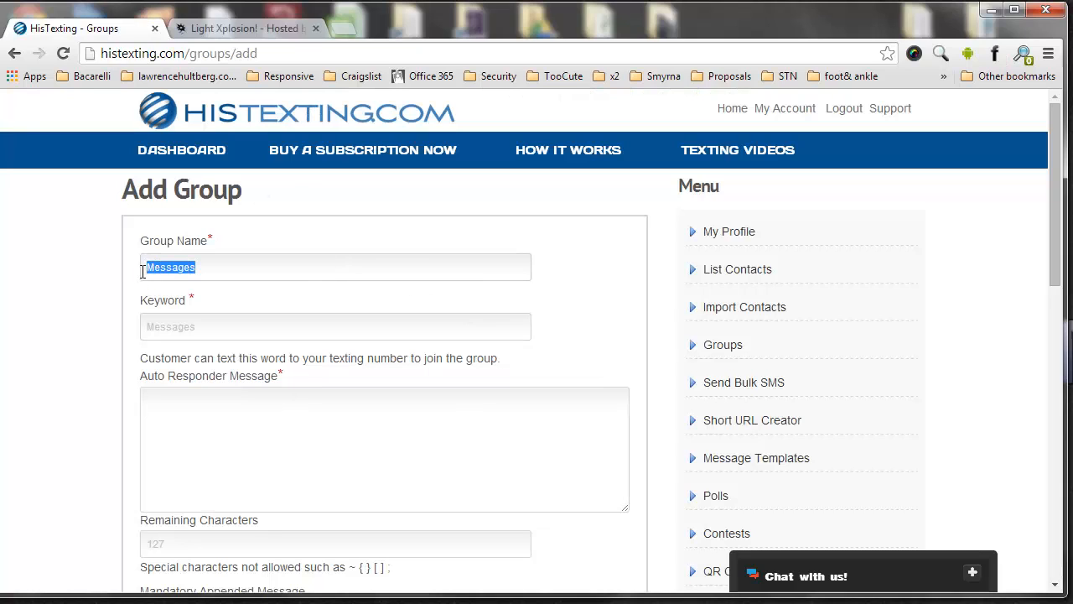
{"action": "left_click", "coordinate": [127, 275]}
Write the auto responder message "Thank you for subscribing to our messages. You will be receiving links to our messages immediately when you are posted each wee".
{"action": "left_click", "coordinate": [306, 439]}
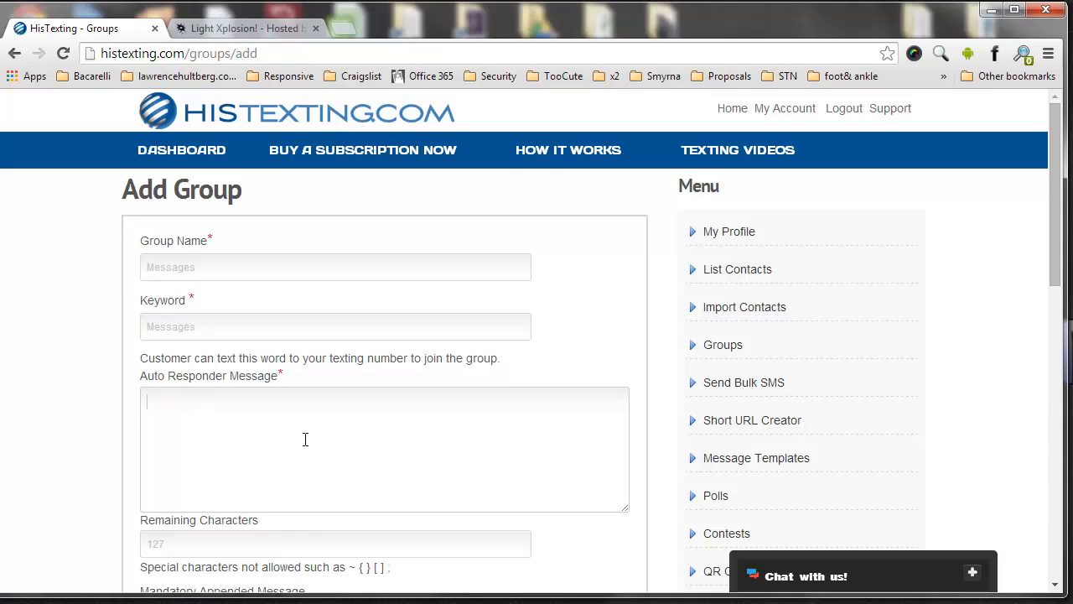
{"action": "type", "text": "Thank you for subscribing to"}
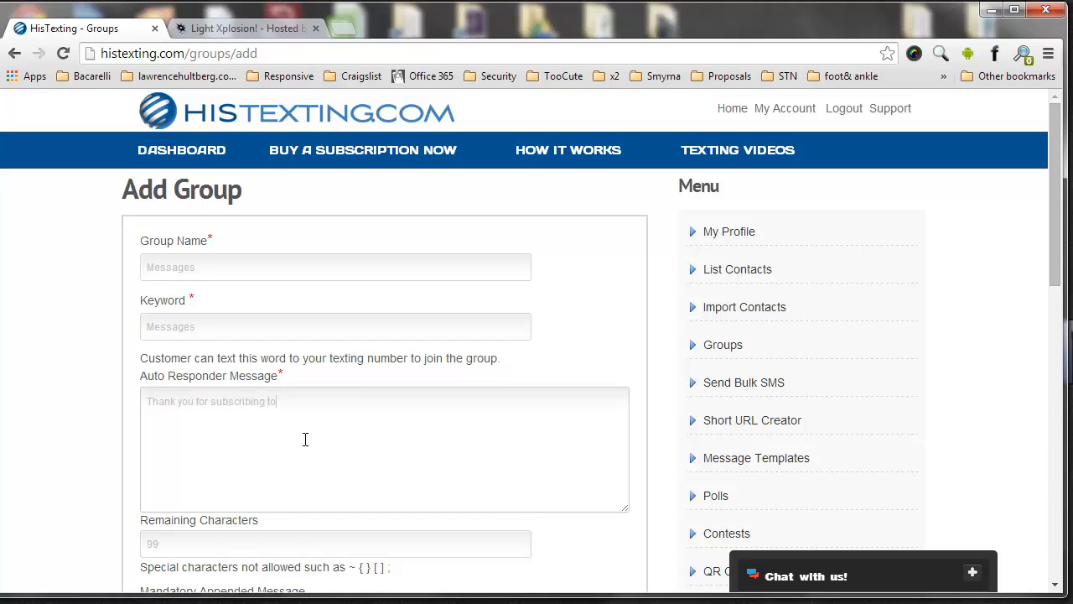
{"action": "type", "text": " our messages. You will be re"}
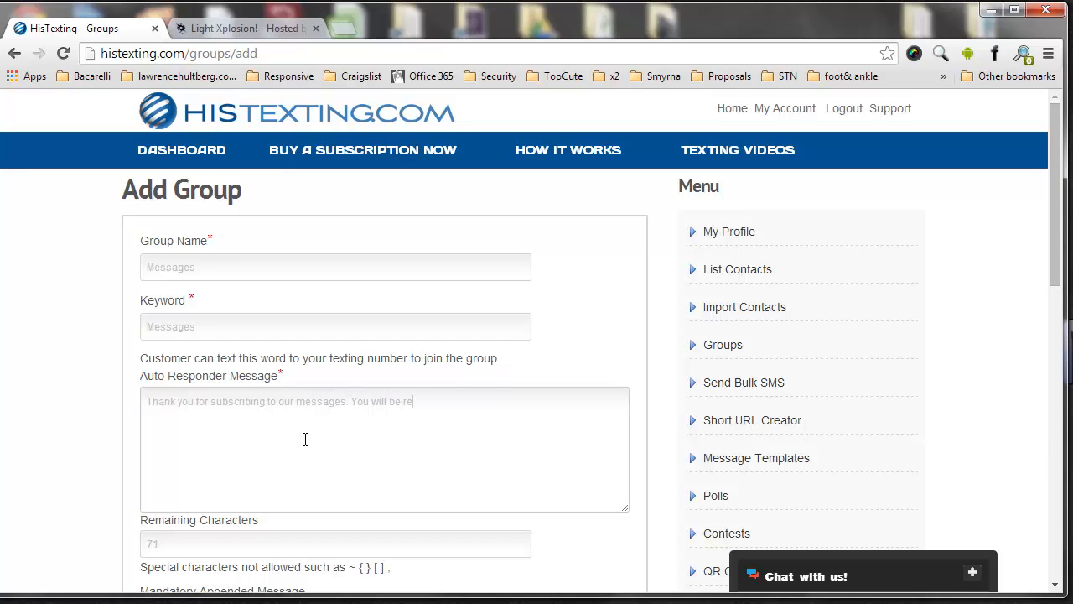
{"action": "type", "text": "ceiving links to our messages imme"}
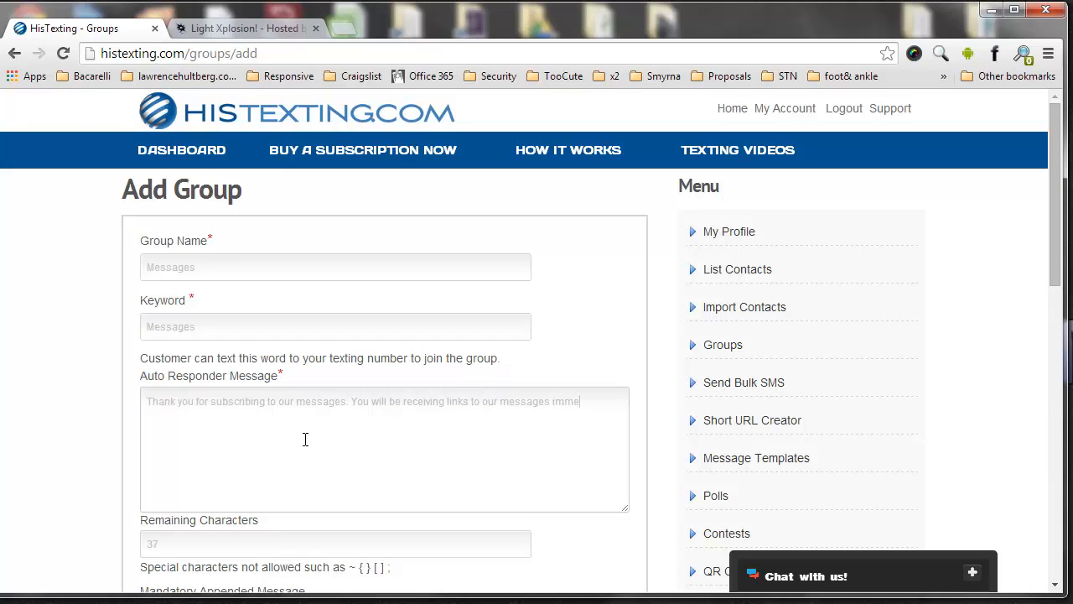
{"action": "type", "text": "diately when you are p"}
{"action": "type", "text": "ed each wee"}
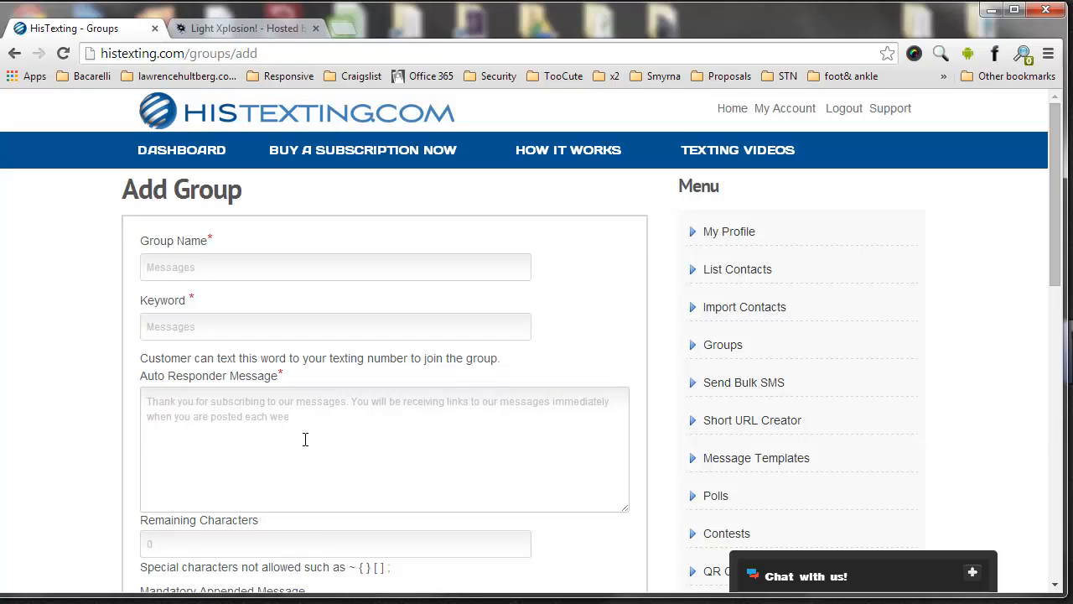
Shorten the opening of the auto responder message to "Thank you." by removing "for subscribing to our messages".
{"action": "key", "text": "BackSpace"}
{"action": "key", "text": "BackSpace"}
{"action": "key", "text": "BackSpace"}
{"action": "type", "text": "wwe"}
{"action": "key", "text": "BackSpace"}
{"action": "key", "text": "BackSpace"}
{"action": "type", "text": "ee"}
{"action": "left_click_drag", "start_coordinate": [353, 405], "coordinate": [194, 402]}
{"action": "key", "text": "BackSpace"}
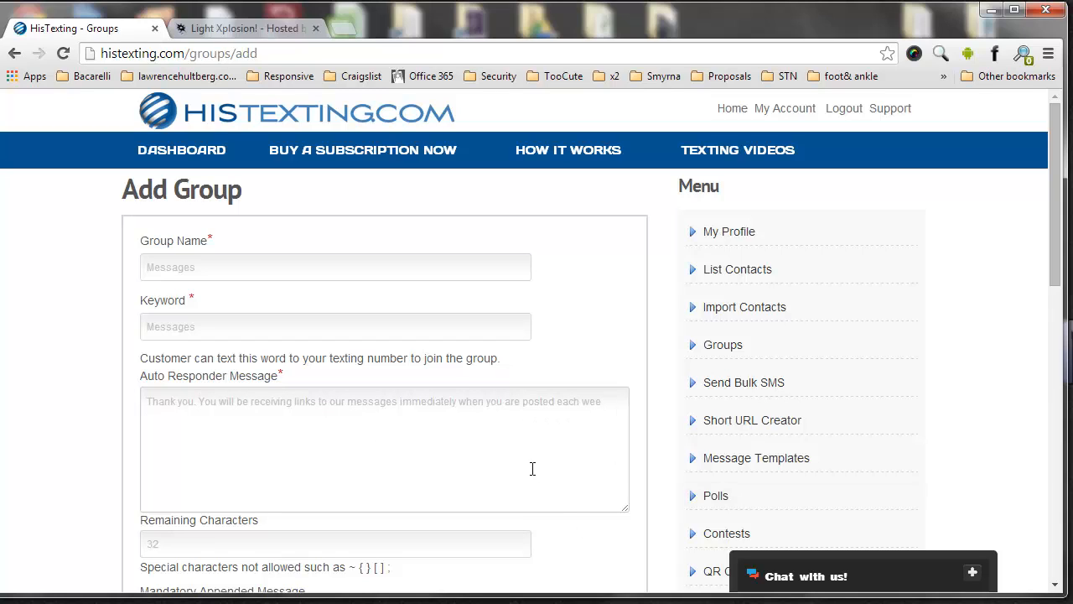
Correct "you are posted" to "they are posted" and end the auto responder message with "each week. Please share or forward.".
{"action": "left_click_drag", "start_coordinate": [503, 402], "coordinate": [488, 411]}
{"action": "type", "text": "they"}
{"action": "key", "text": "BackSpace"}
{"action": "type", "text": "ek. Please "}
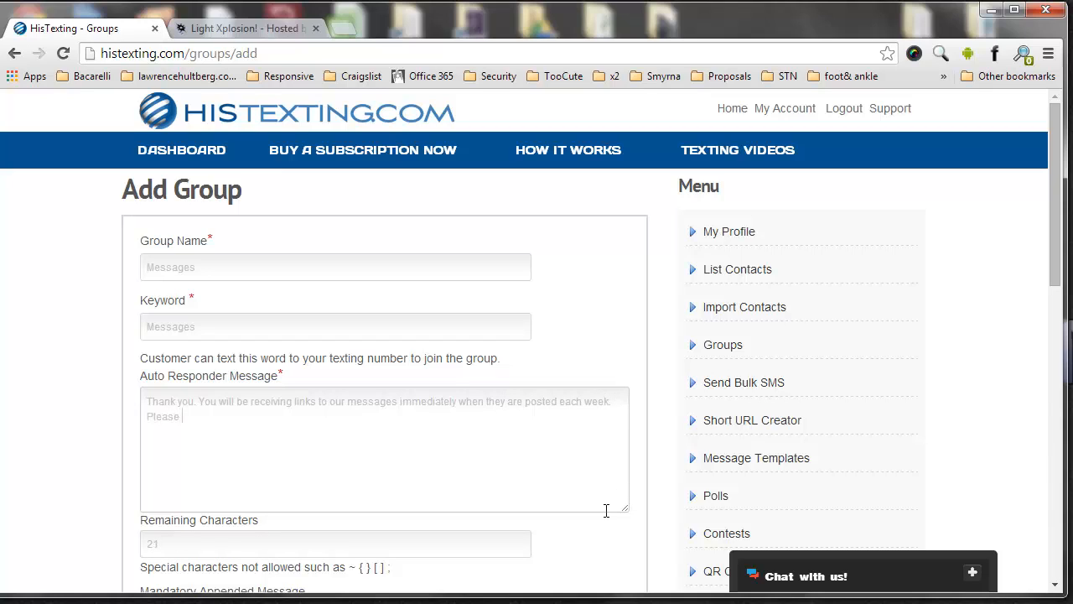
{"action": "type", "text": "share or forward."}
Save the new Messages group and check its entry in the groups list.
{"action": "left_click_drag", "start_coordinate": [1058, 228], "coordinate": [1062, 300]}
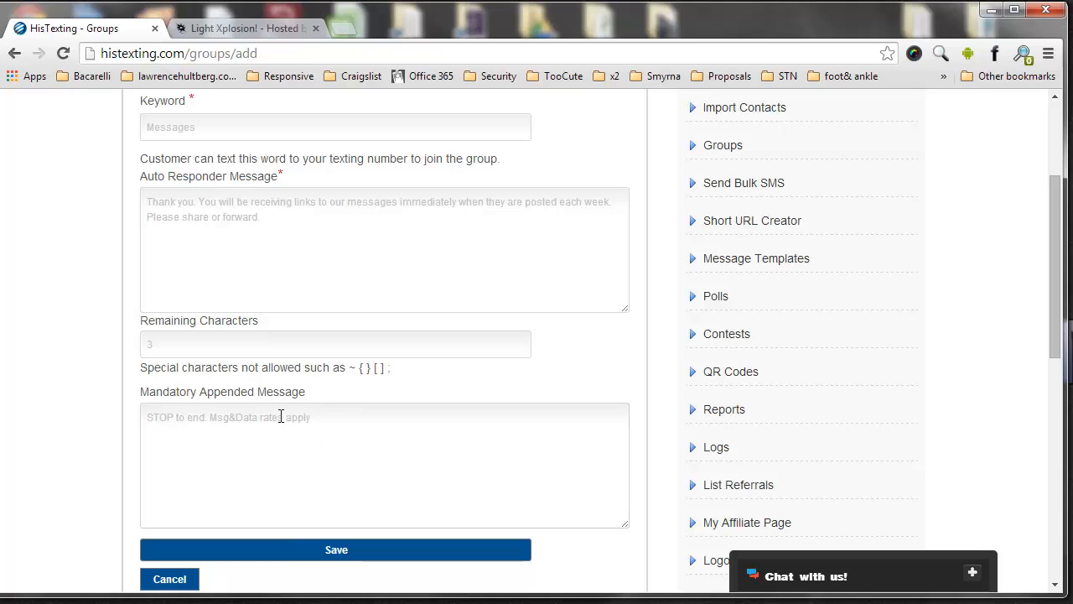
{"action": "left_click", "coordinate": [370, 554]}
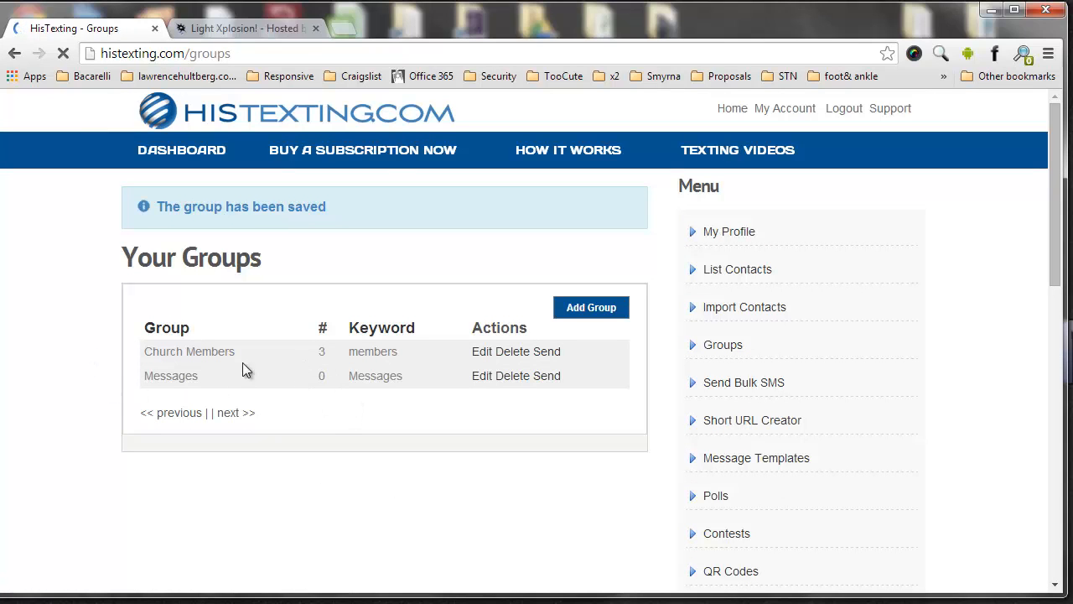
{"action": "left_click_drag", "start_coordinate": [207, 376], "coordinate": [150, 381]}
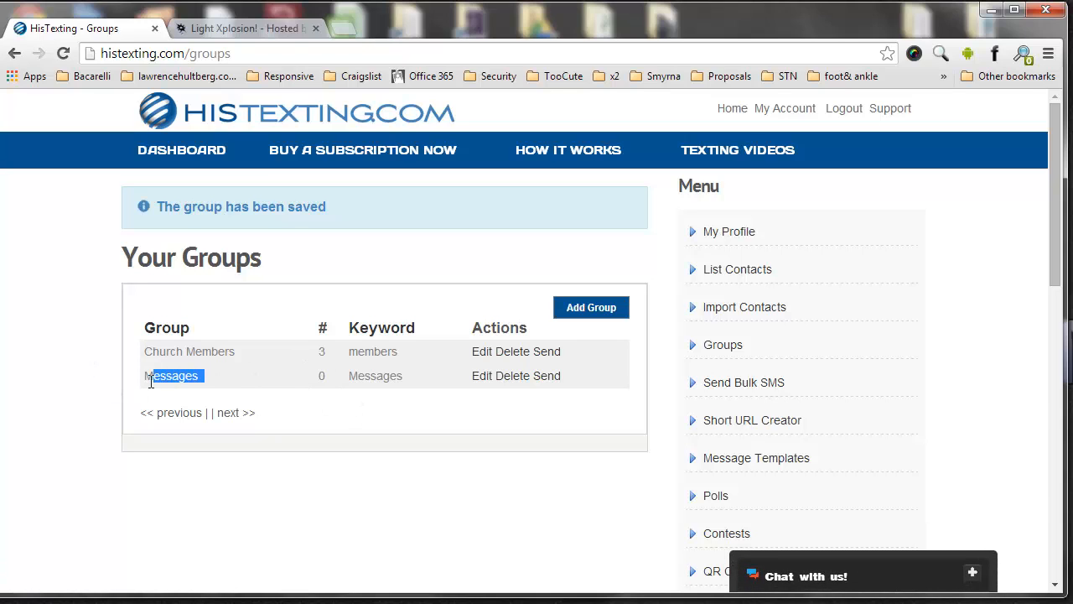
{"action": "left_click", "coordinate": [209, 387]}
View the account's texting phone number on the profile page and return to the groups list.
{"action": "left_click", "coordinate": [737, 236]}
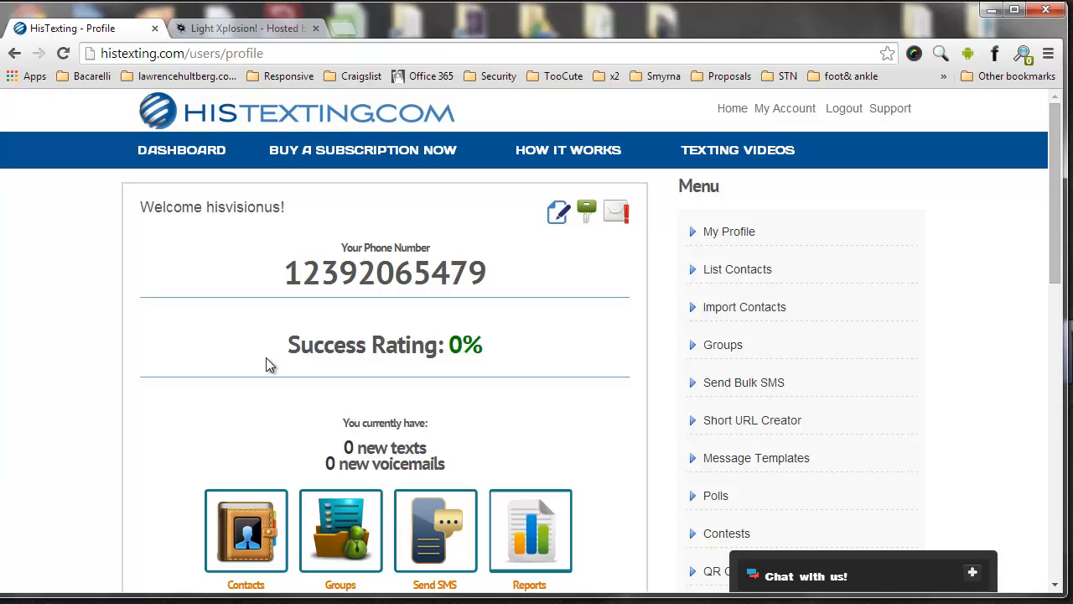
{"action": "left_click", "coordinate": [709, 349]}
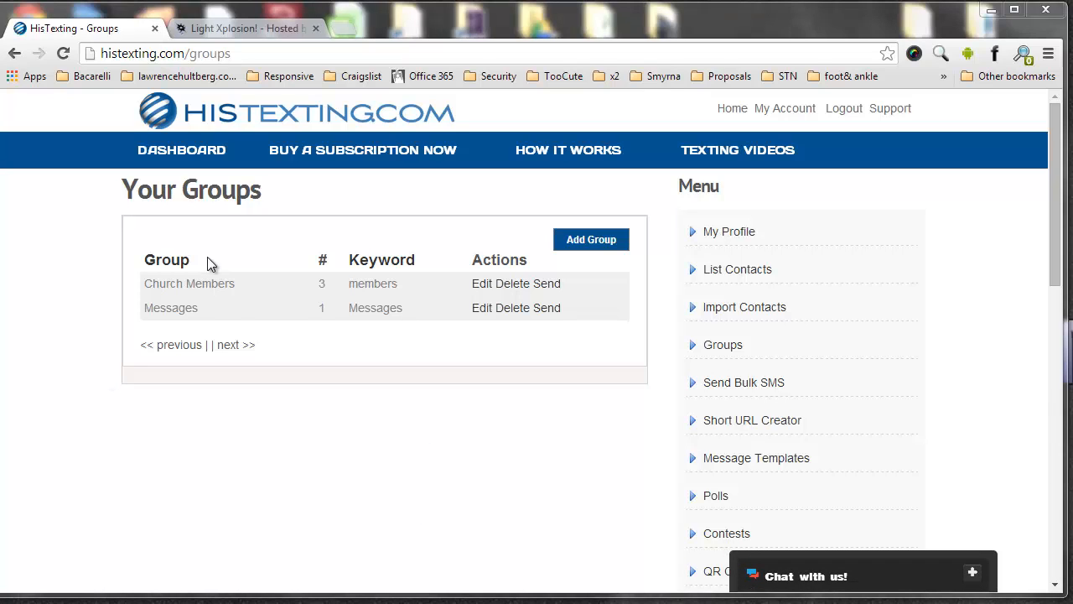
Check the subscriber count of the Messages group in the groups list.
{"action": "double_click", "coordinate": [322, 307]}
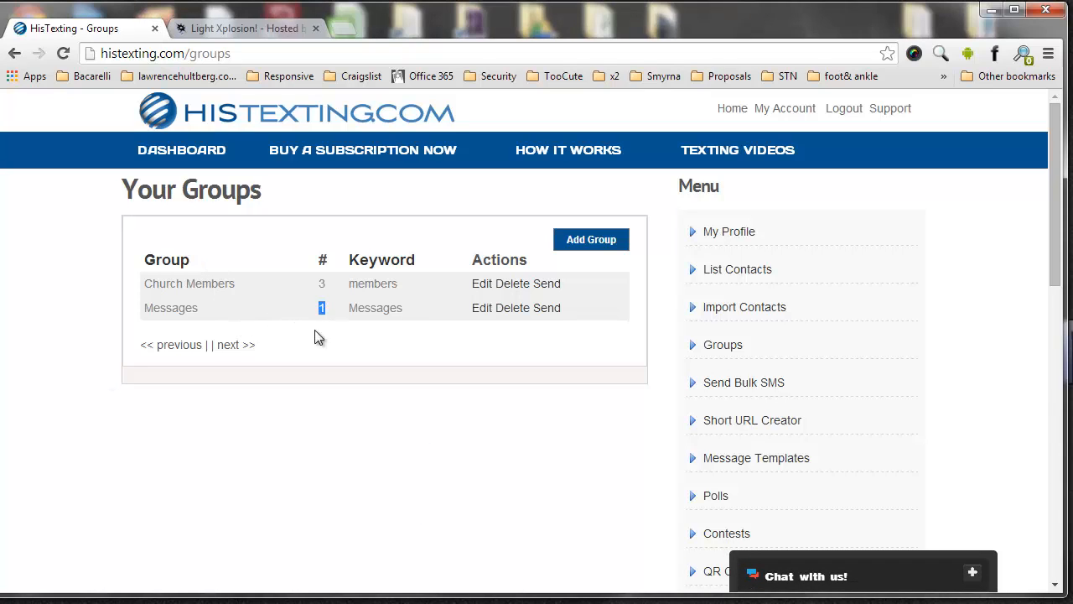
{"action": "left_click", "coordinate": [313, 336]}
{"action": "double_click", "coordinate": [323, 311]}
{"action": "left_click", "coordinate": [322, 363]}
Start a new bulk SMS and select both the Church Members and Messages groups as recipients.
{"action": "left_click", "coordinate": [738, 387]}
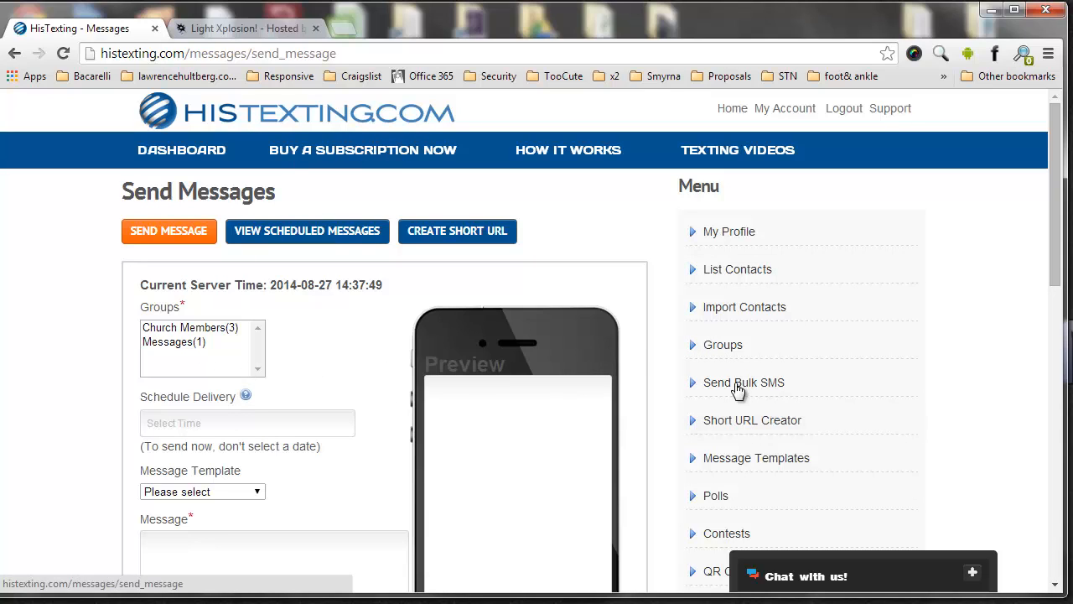
{"action": "left_click", "coordinate": [175, 328]}
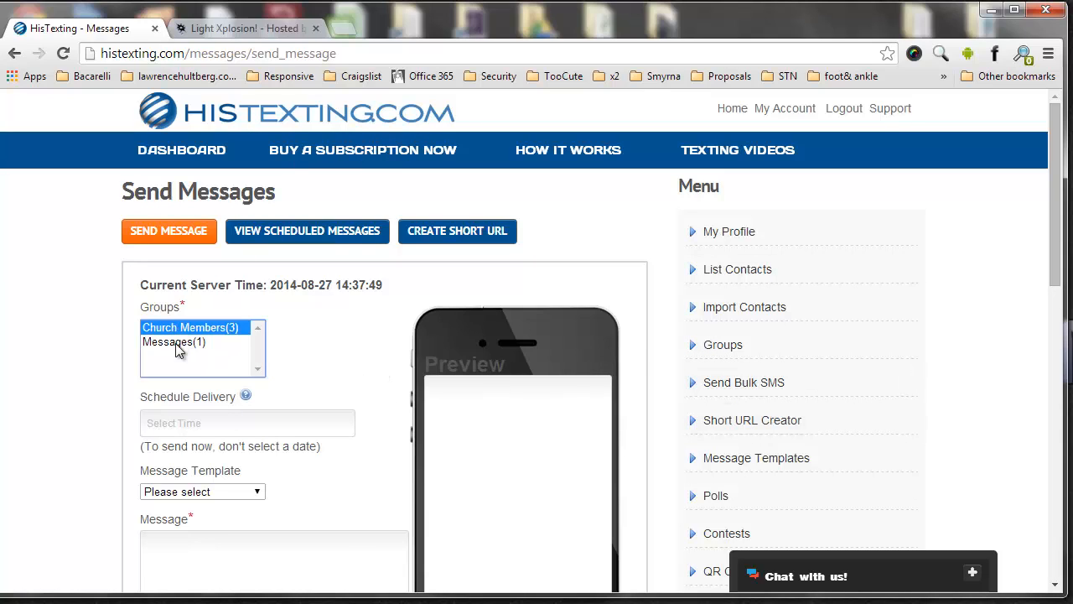
{"action": "left_click", "coordinate": [176, 342]}
{"action": "left_click", "coordinate": [186, 330]}
{"action": "left_click", "coordinate": [184, 342], "text": "ctrl"}
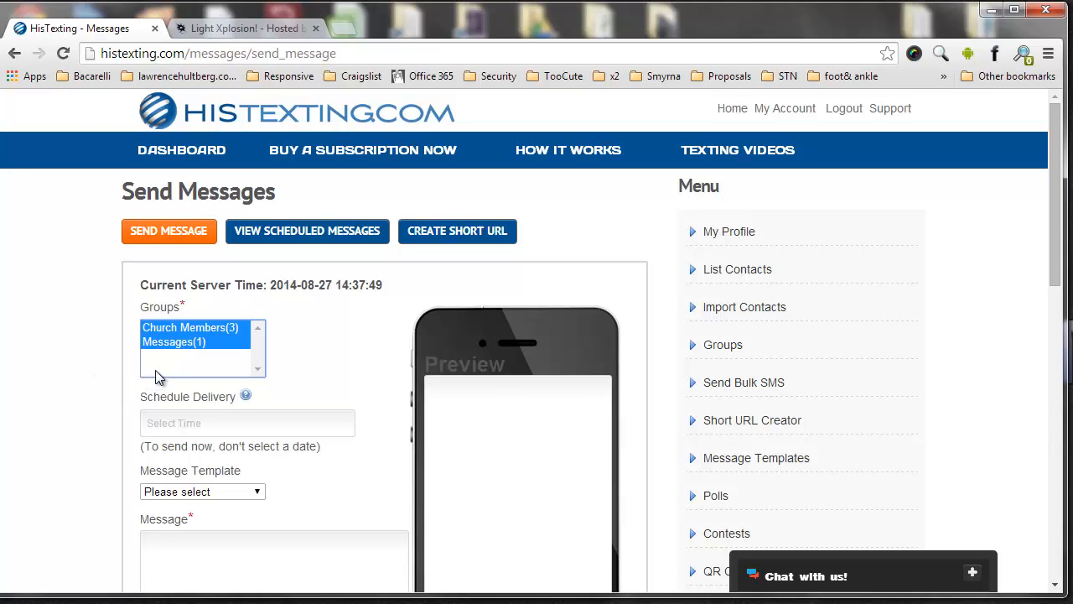
{"action": "left_click", "coordinate": [191, 345]}
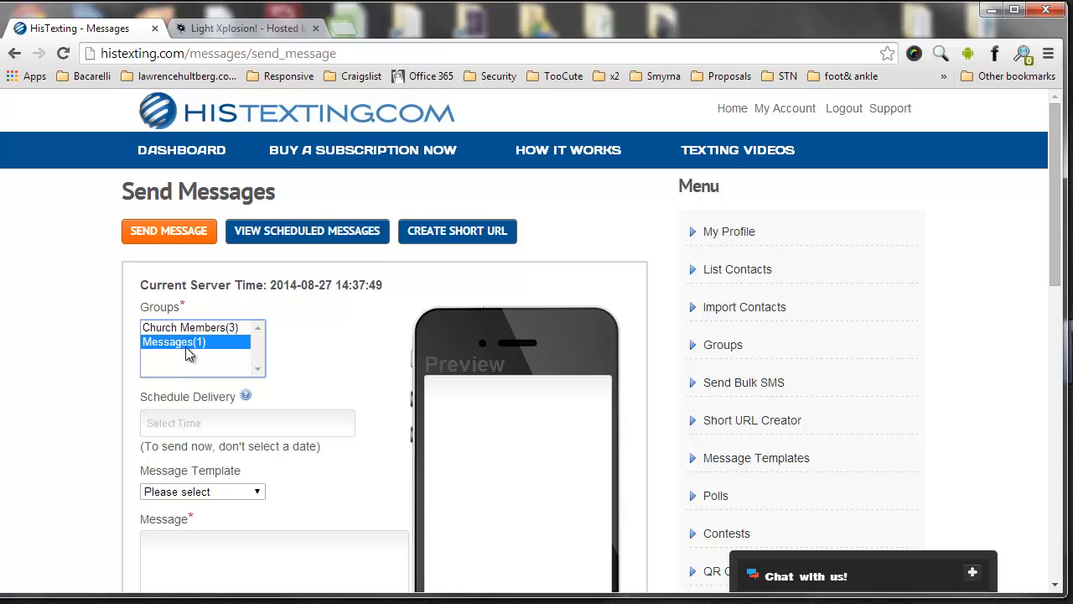
{"action": "left_click", "coordinate": [187, 330], "text": "ctrl"}
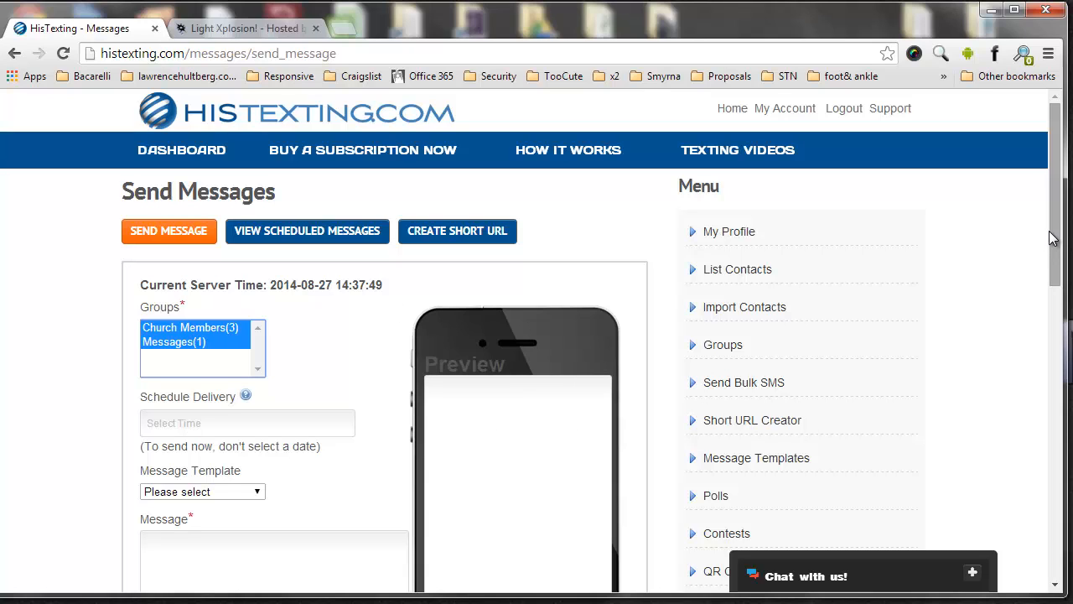
Review the rest of the bulk message form, including delivery scheduling, template, message text and sending options.
{"action": "mouse_move", "coordinate": [1056, 222]}
{"action": "left_mouse_down"}
{"action": "mouse_move", "coordinate": [1056, 240]}
{"action": "mouse_move", "coordinate": [1056, 226]}
{"action": "left_mouse_up"}
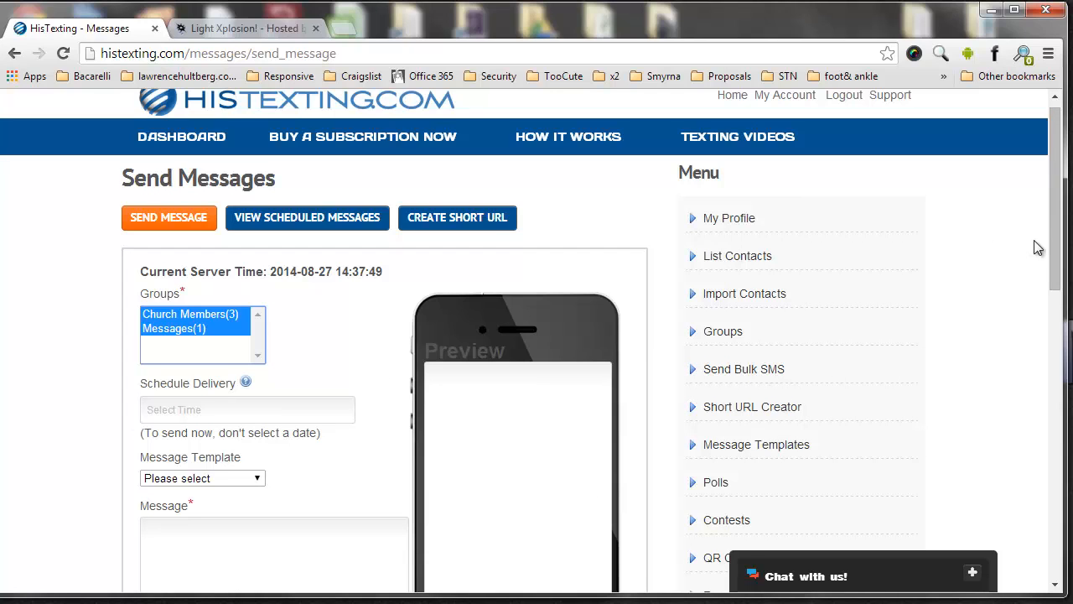
{"action": "scroll", "coordinate": [1044, 252], "scroll_direction": "down", "scroll_amount": 2}
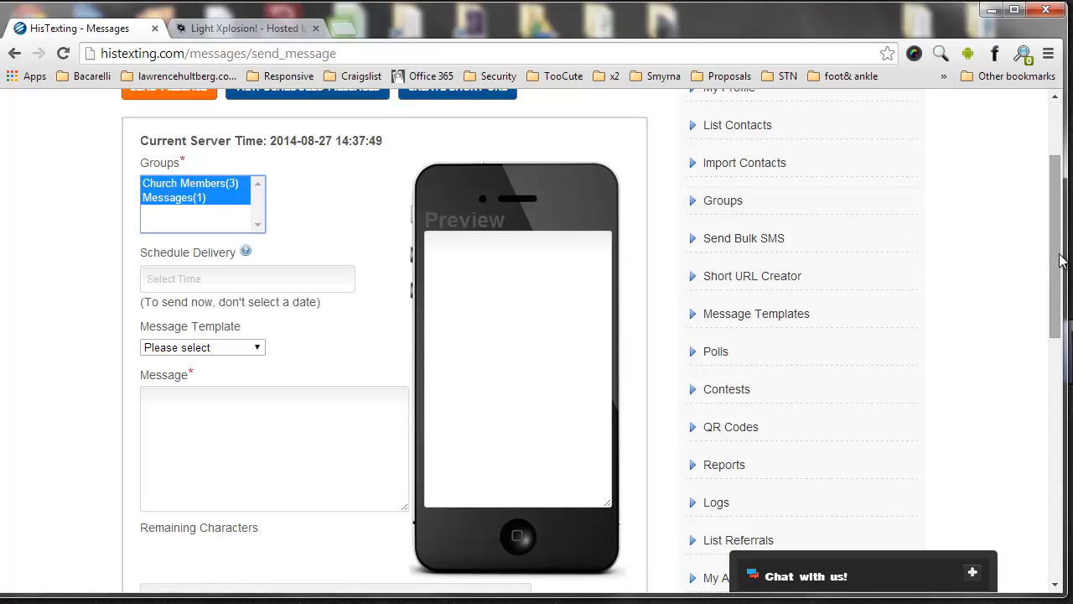
{"action": "scroll", "coordinate": [1056, 271], "scroll_direction": "down", "scroll_amount": 2}
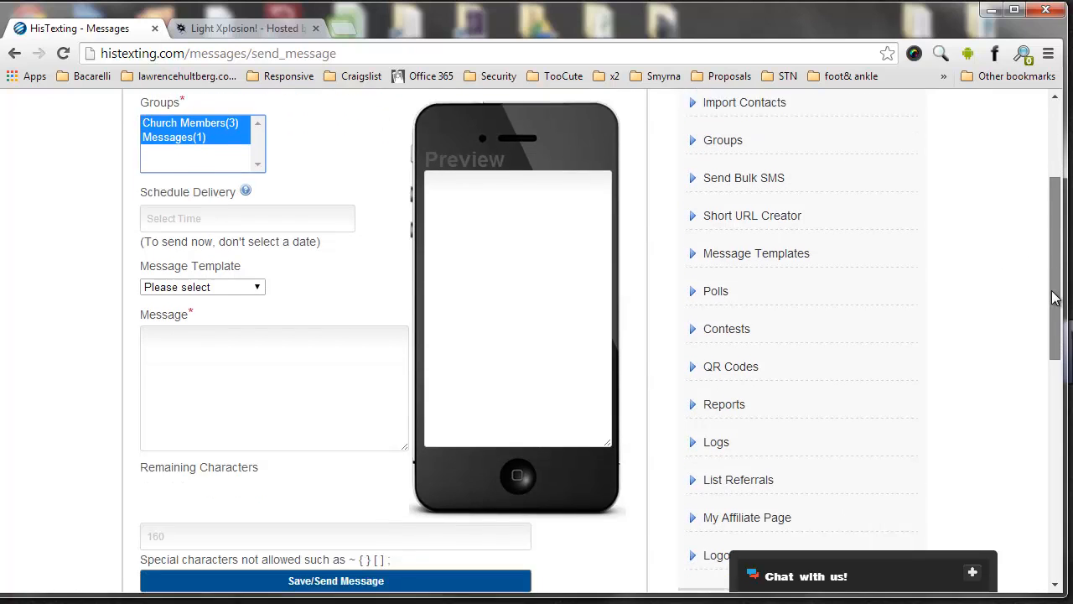
{"action": "scroll", "coordinate": [1046, 364], "scroll_direction": "down", "scroll_amount": 2}
{"action": "scroll", "coordinate": [1047, 364], "scroll_direction": "up", "scroll_amount": 5}
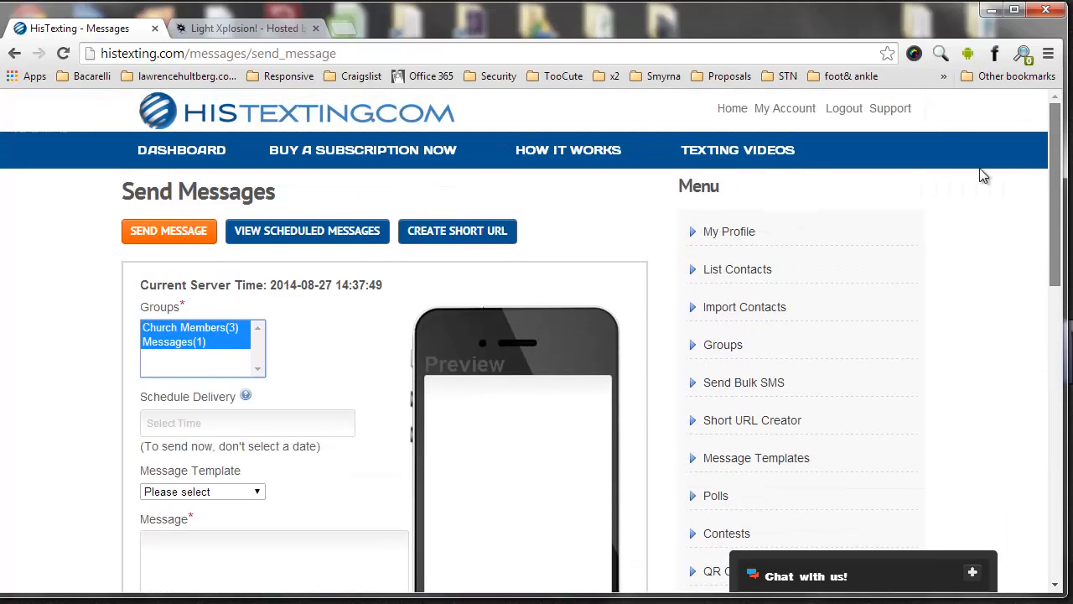